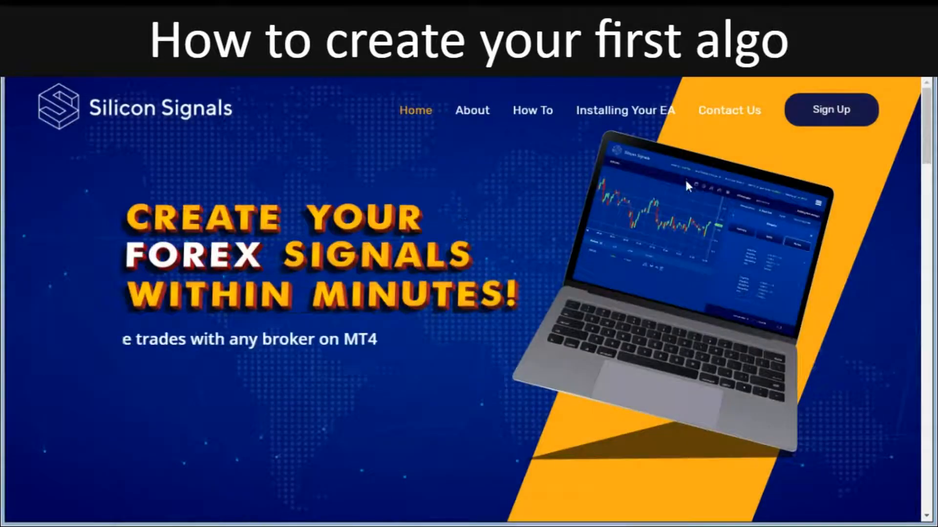
# Look through the Silicon Signals home page, including the feature cards and the annotated platform preview
pyautogui.scroll(-2, 470, 305)
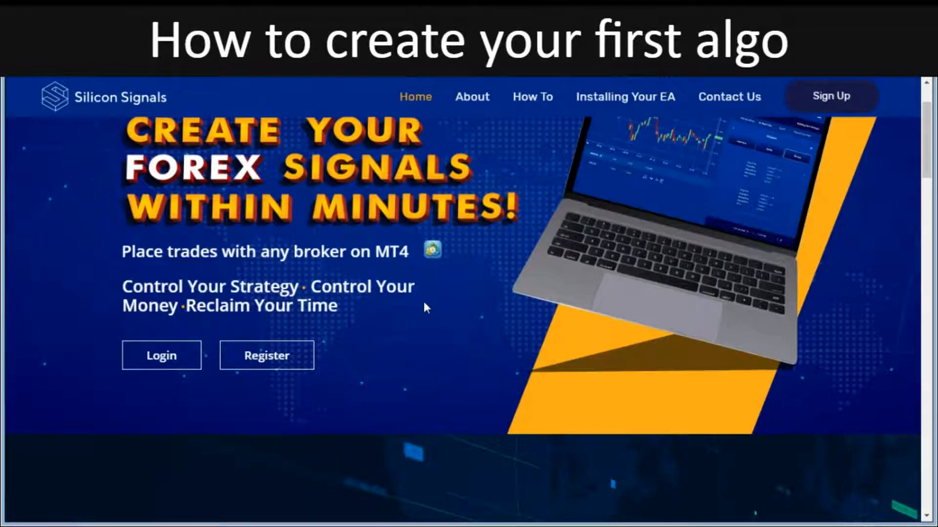
pyautogui.scroll(-7, 423, 301)
pyautogui.scroll(-3, 424, 300)
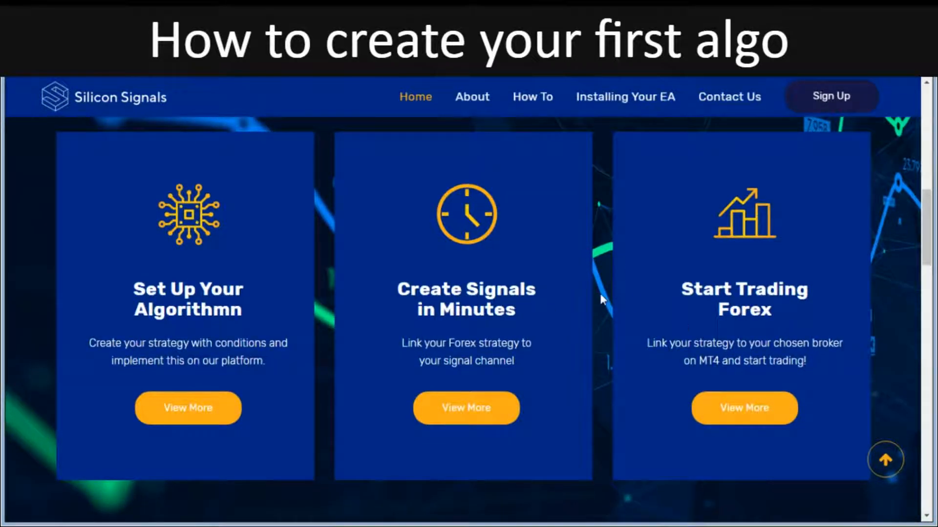
pyautogui.scroll(-10, 470, 298)
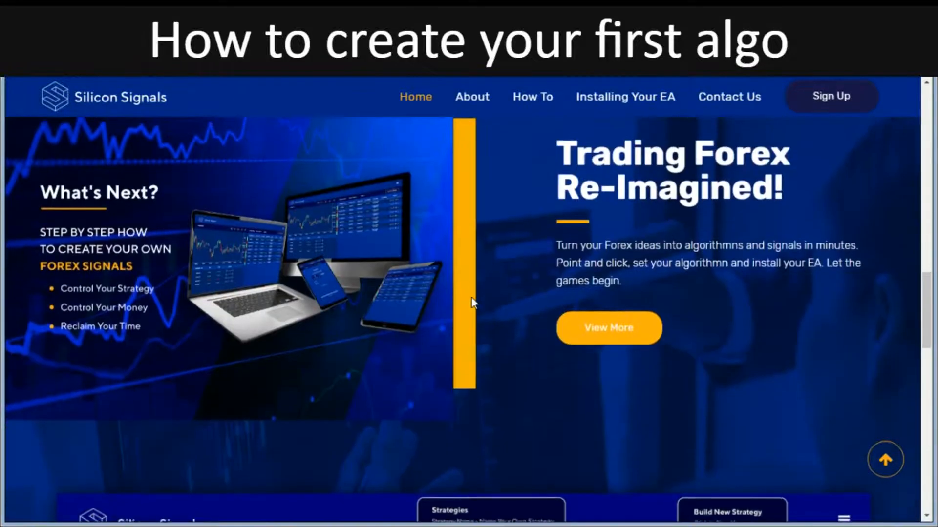
pyautogui.scroll(-5, 471, 298)
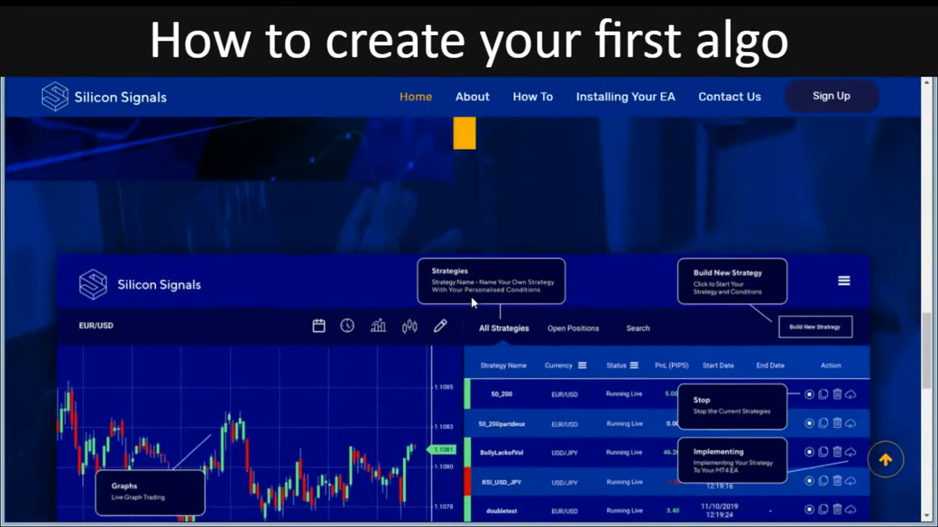
pyautogui.scroll(15, 470, 295)
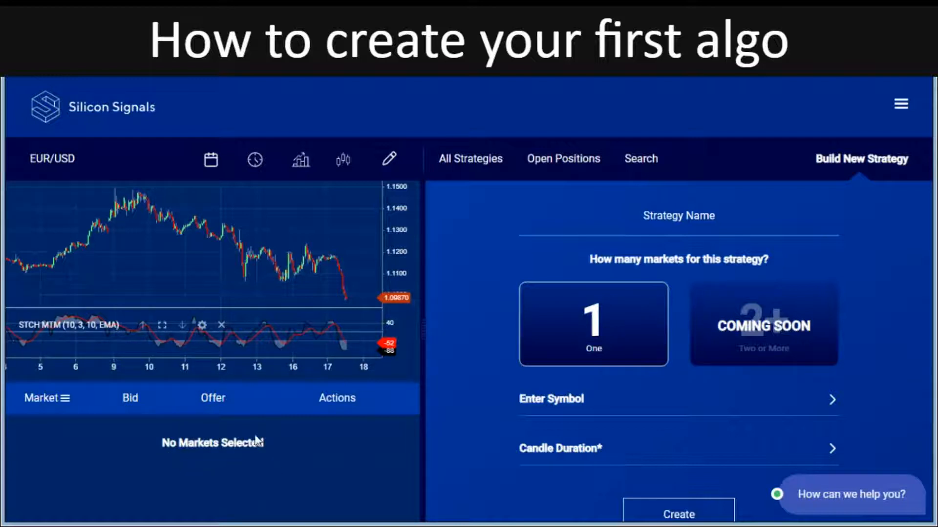
# Name the new strategy movingaveeurusd30
pyautogui.click(697, 220)
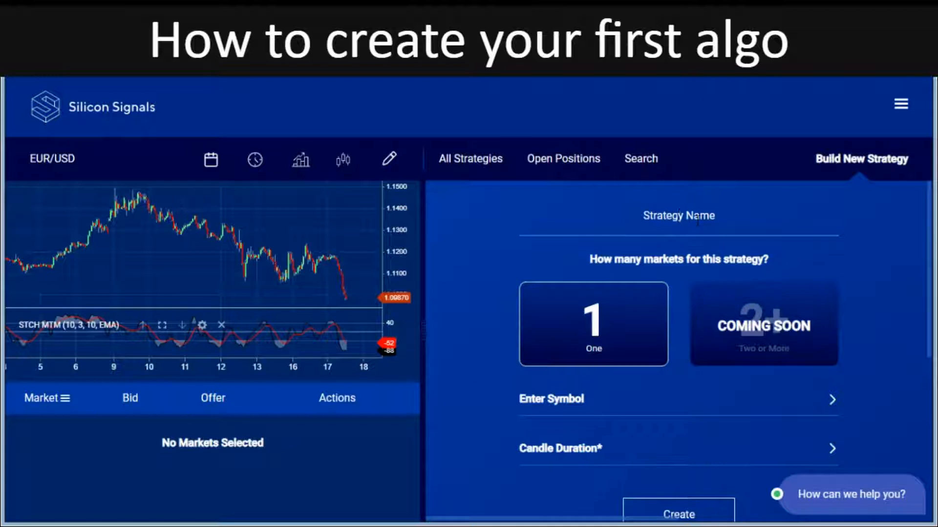
pyautogui.write('movinga')
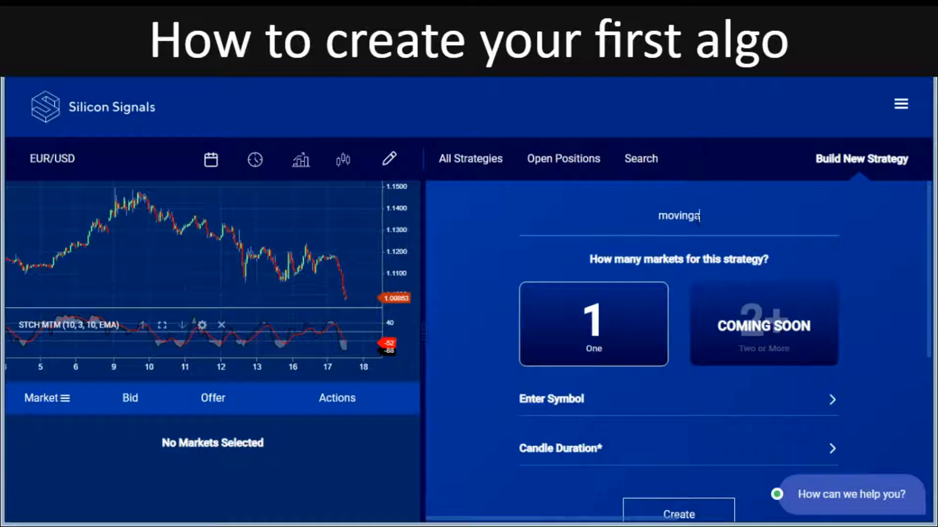
pyautogui.write('vee')
pyautogui.write('ur')
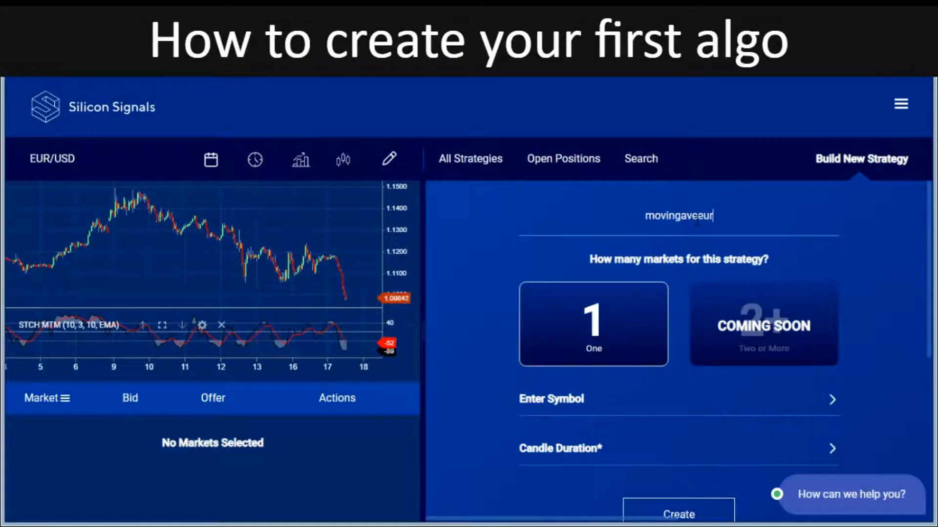
pyautogui.write('usd30')
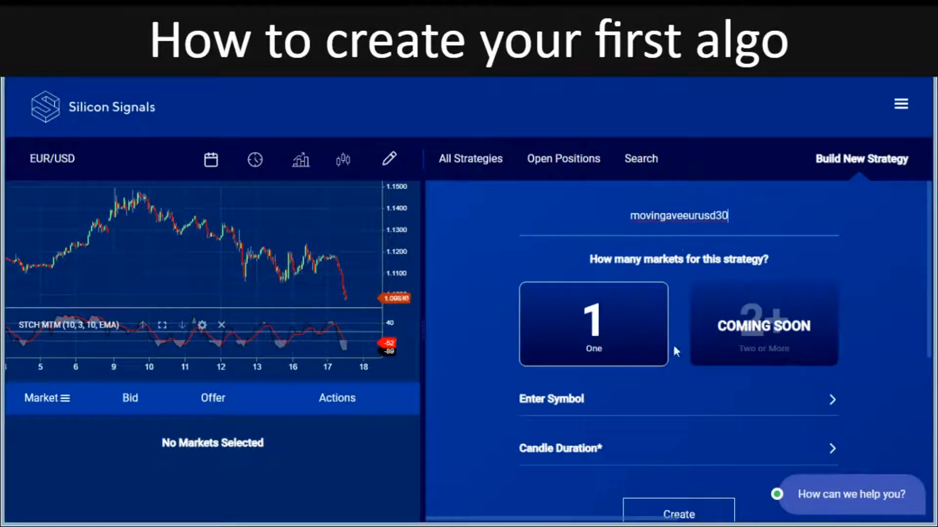
# Choose EUR/USD as the symbol for the single-market strategy
pyautogui.scroll(-1, 675, 351)
pyautogui.click(640, 376)
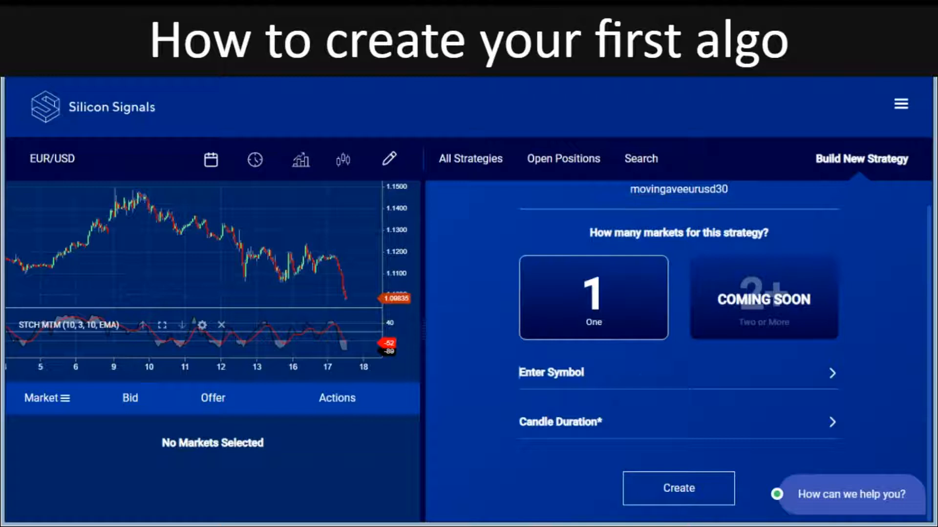
pyautogui.write('EUR')
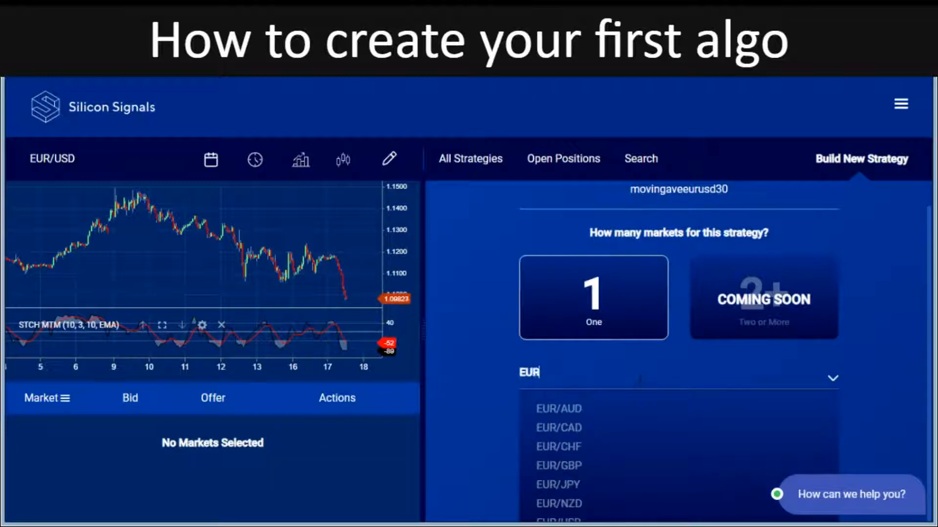
pyautogui.write('/USD')
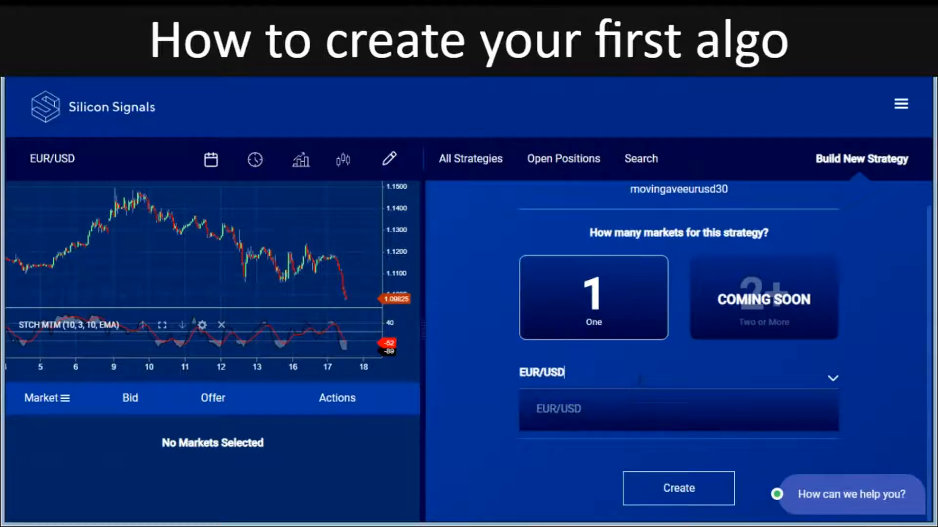
pyautogui.click(566, 410)
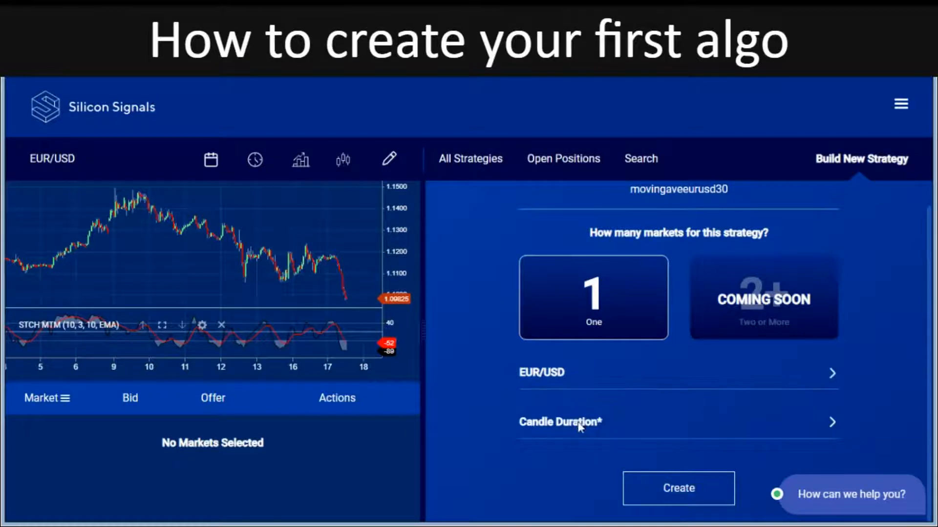
# Set the candle duration to 30 Min and create the strategy
pyautogui.click(579, 424)
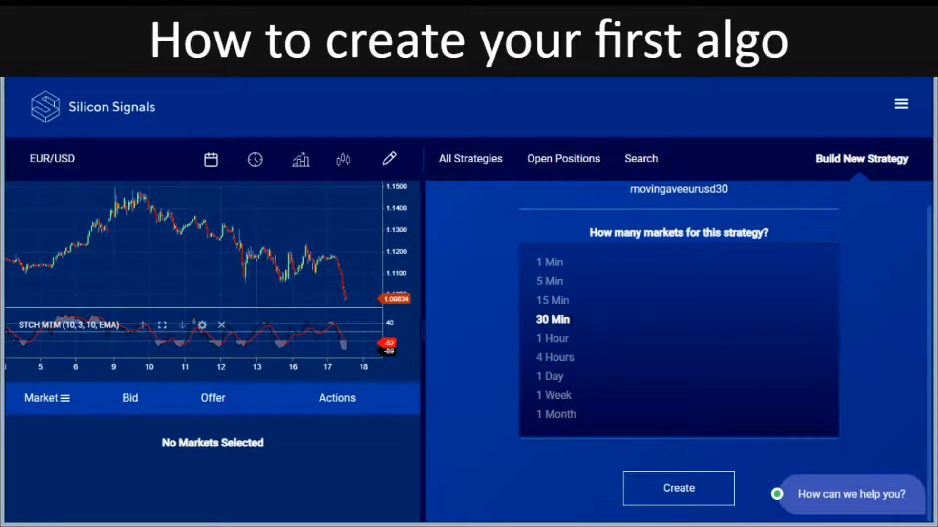
pyautogui.click(568, 320)
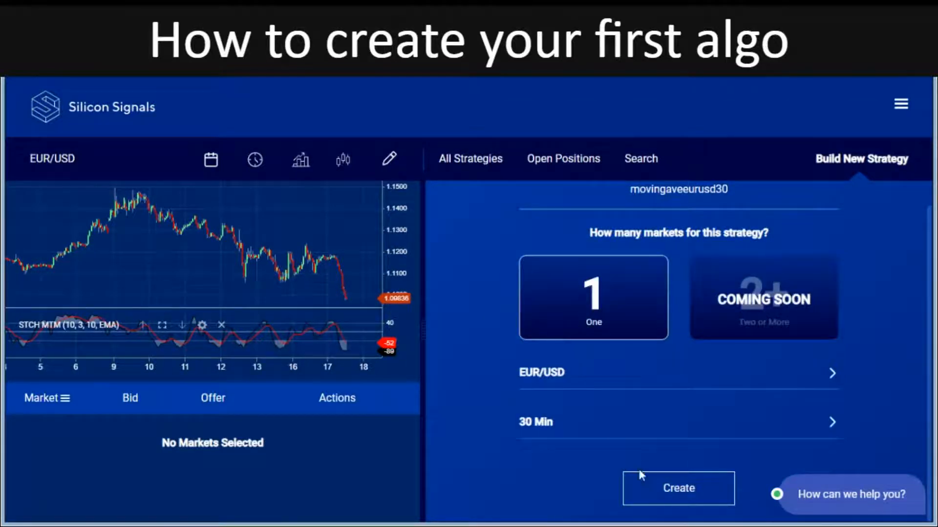
pyautogui.click(668, 493)
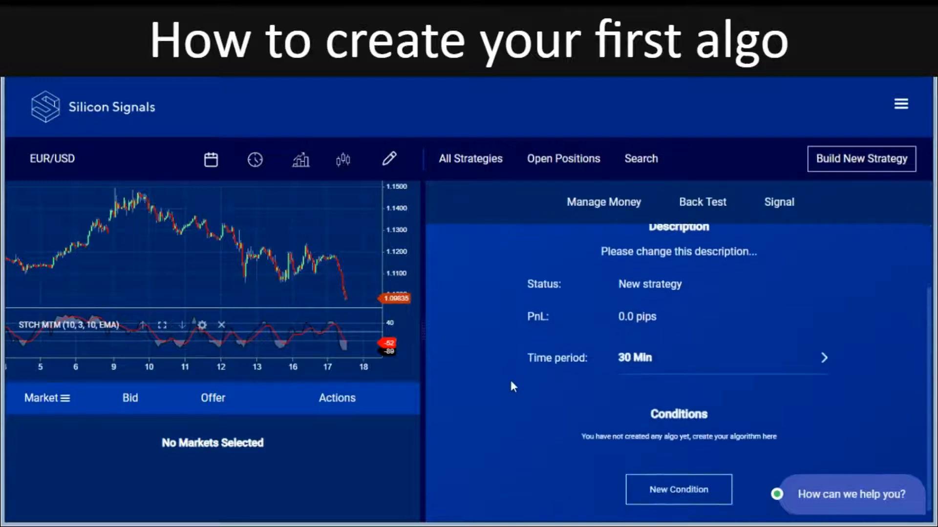
# In the strategy's risk settings, set the position stop loss to 30 pips and the strategy stop loss to 100000 pips
pyautogui.click(599, 209)
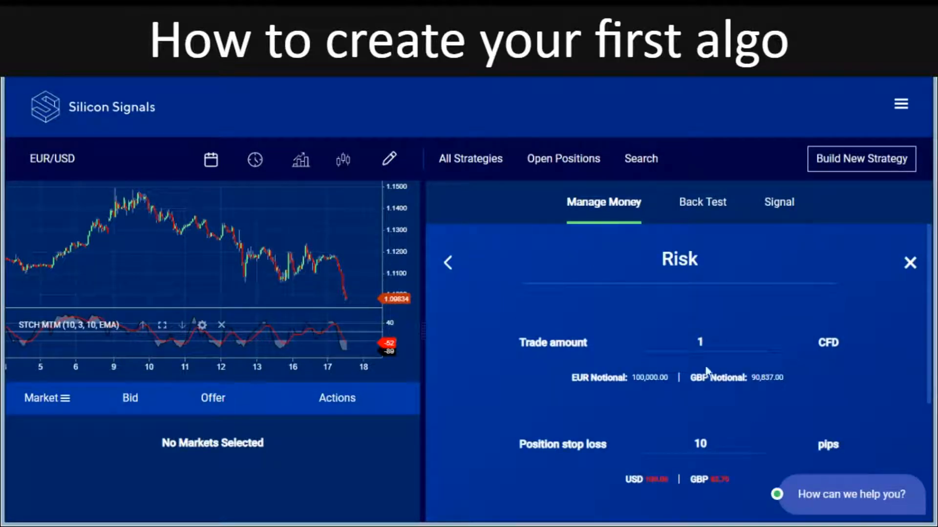
pyautogui.scroll(-1, 695, 397)
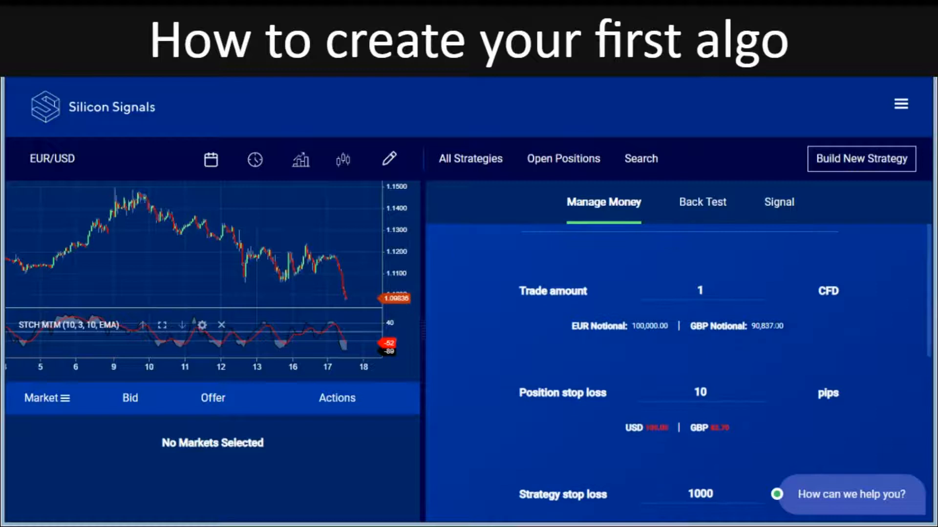
pyautogui.scroll(-2, 608, 415)
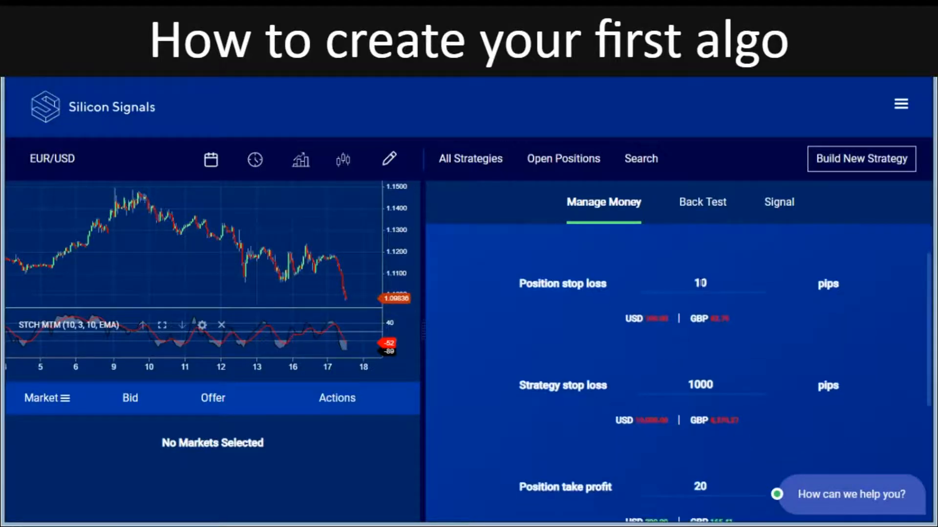
pyautogui.moveTo(716, 279); pyautogui.dragTo(677, 287)
pyautogui.write('30')
pyautogui.click(733, 384)
pyautogui.write('00')
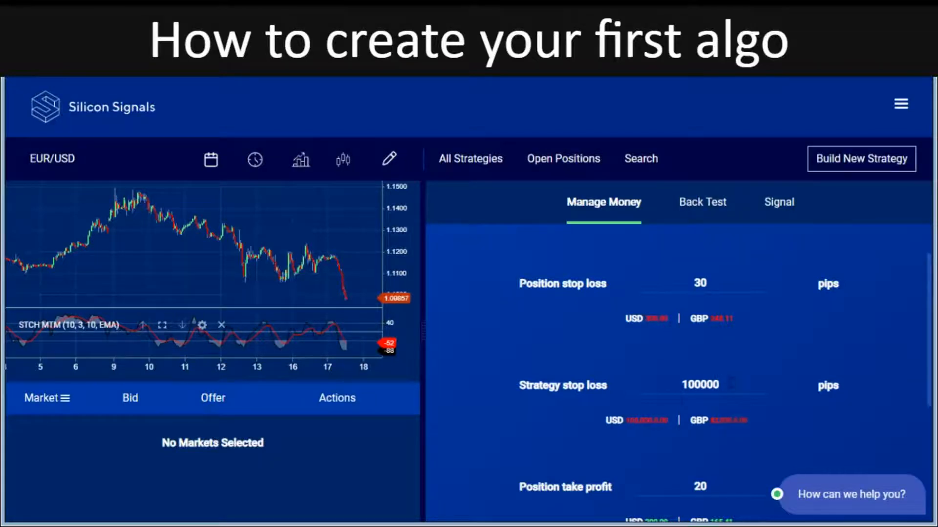
# Set the position take profit to 50 pips and the strategy take profit to 200000 pips, and save the risk settings
pyautogui.scroll(-2, 623, 409)
pyautogui.scroll(-1, 642, 360)
pyautogui.scroll(-1, 644, 362)
pyautogui.moveTo(694, 349); pyautogui.dragTo(716, 348)
pyautogui.write('50')
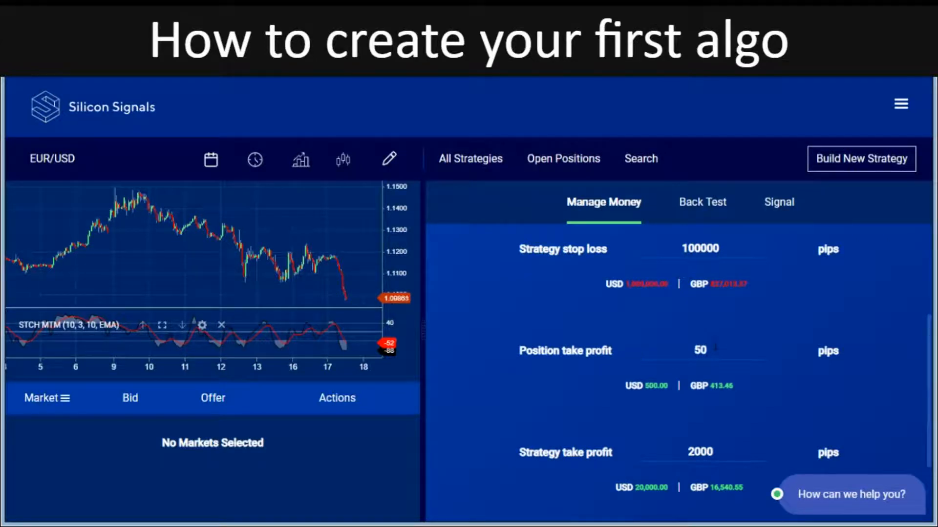
pyautogui.scroll(-1, 547, 430)
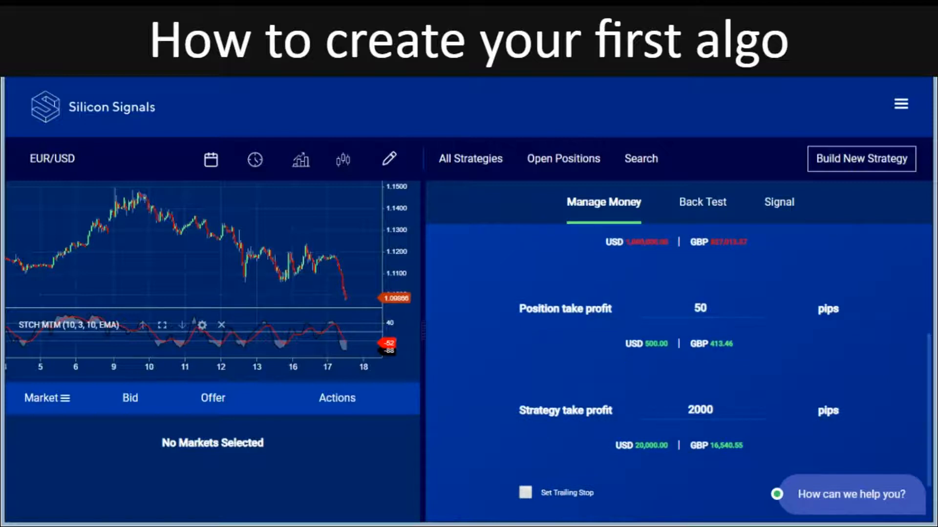
pyautogui.write('00')
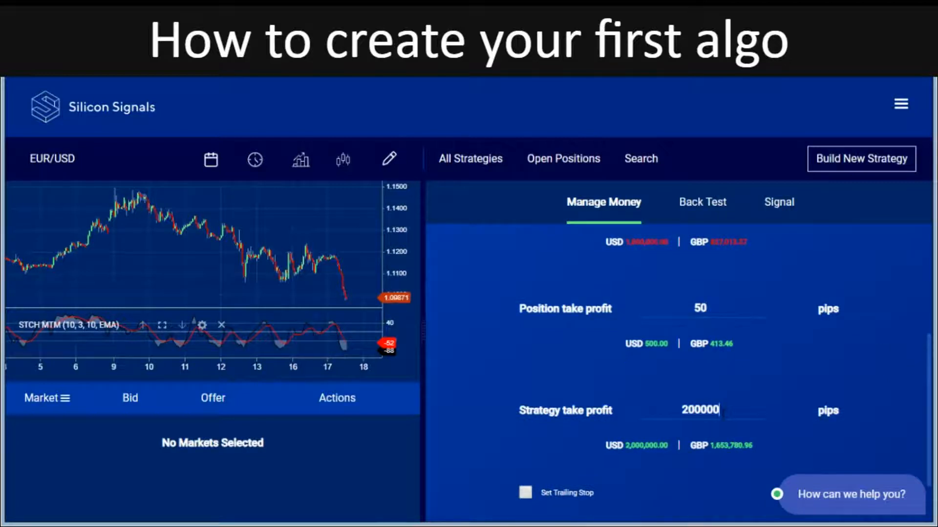
pyautogui.scroll(-2, 481, 403)
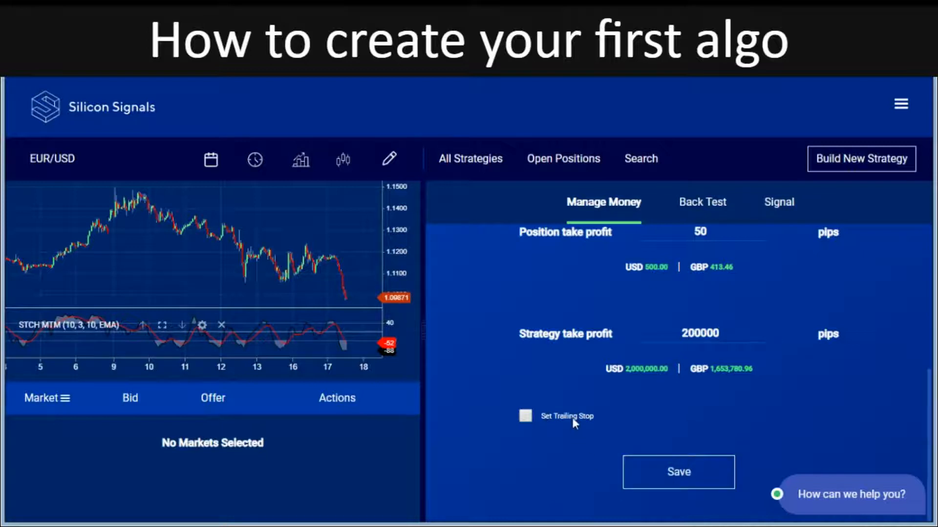
pyautogui.click(679, 478)
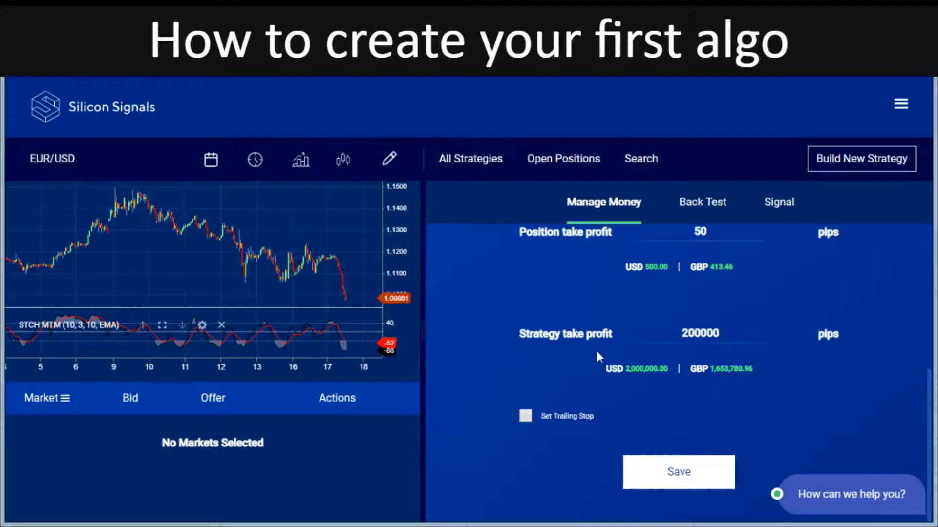
# Start a new algorithm condition for when the EUR/USD price crosses from below to above
pyautogui.scroll(-4, 493, 351)
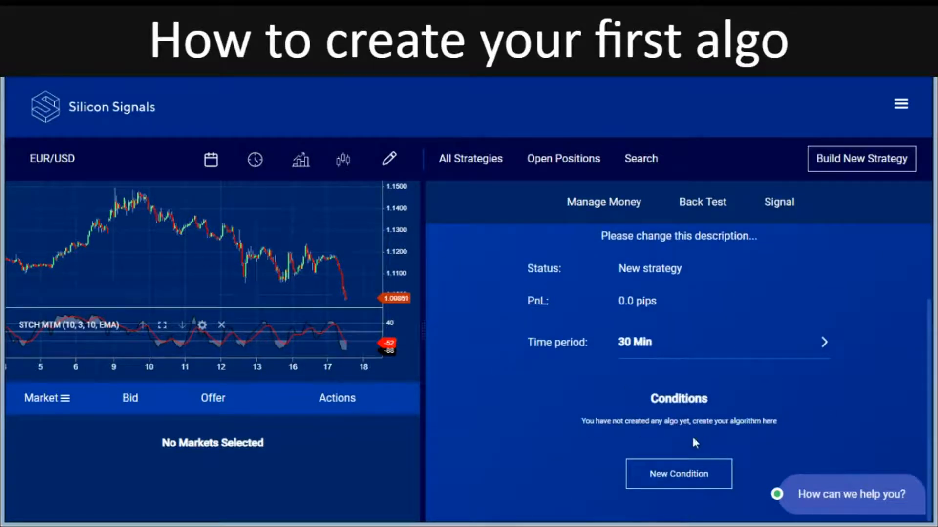
pyautogui.click(672, 481)
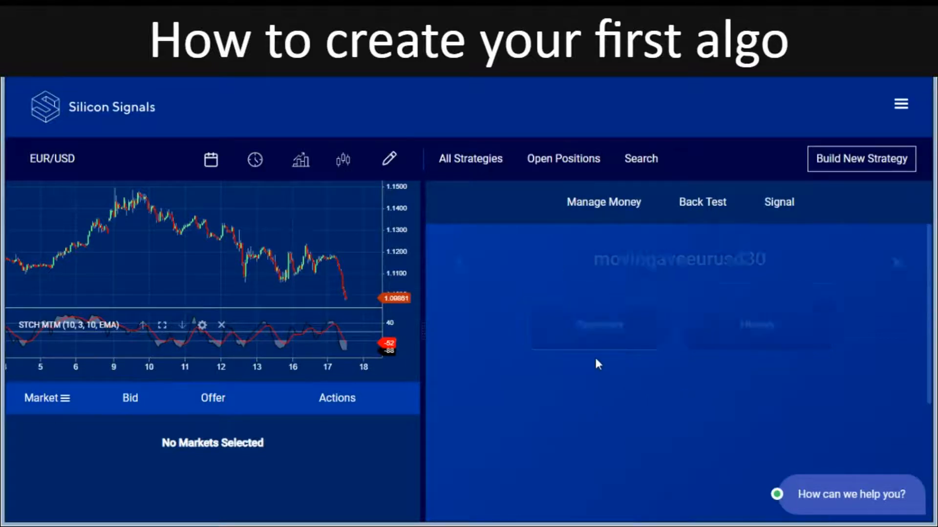
pyautogui.click(595, 323)
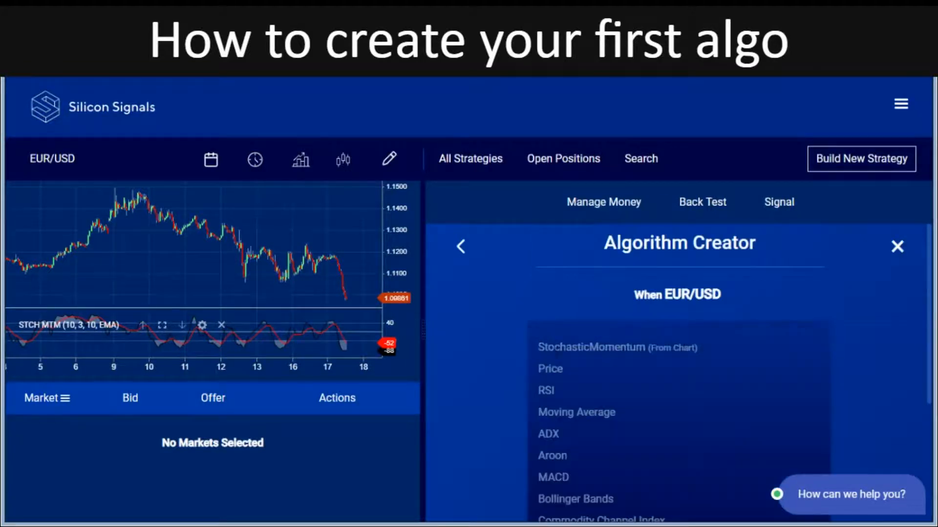
pyautogui.click(551, 369)
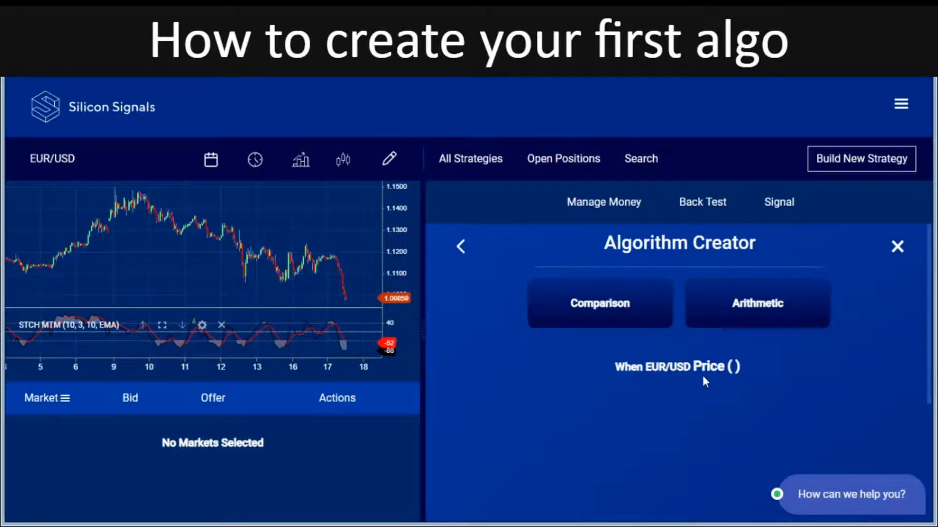
pyautogui.click(607, 313)
pyautogui.scroll(-5, 574, 484)
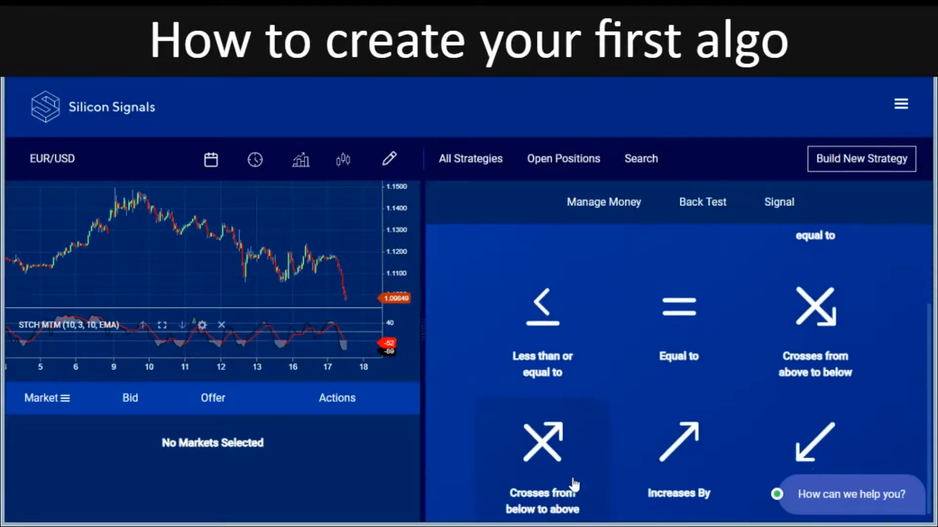
pyautogui.click(554, 449)
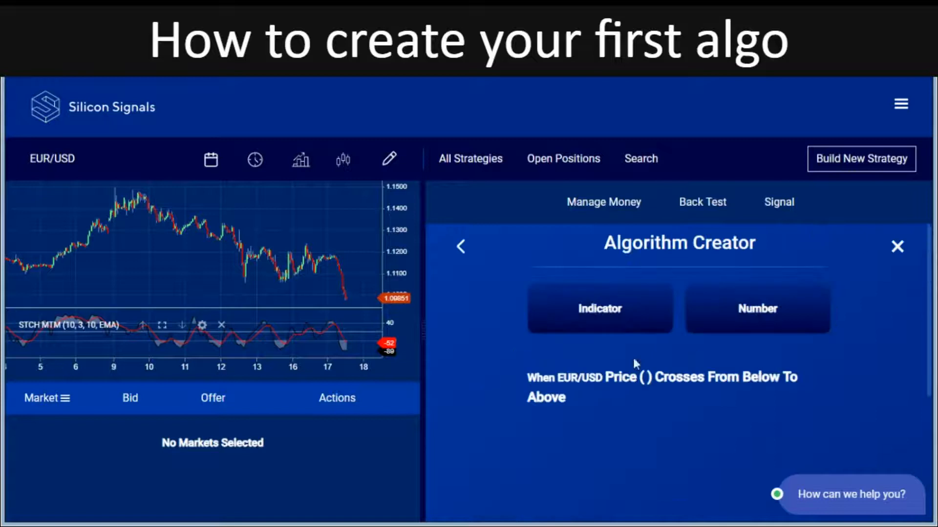
# Compare the price with the Moving Average indicator, using a period of 30 candles and type Ema
pyautogui.click(613, 330)
pyautogui.scroll(-3, 611, 371)
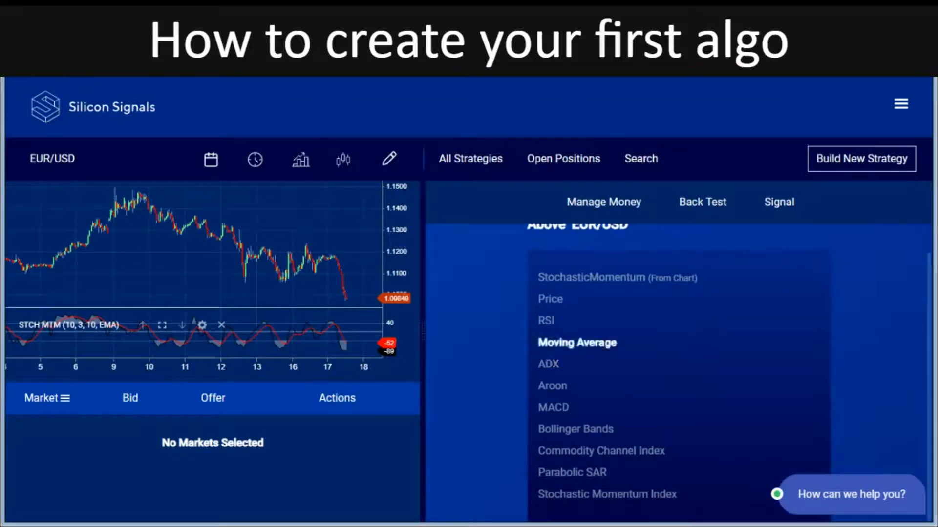
pyautogui.click(602, 342)
pyautogui.click(683, 366)
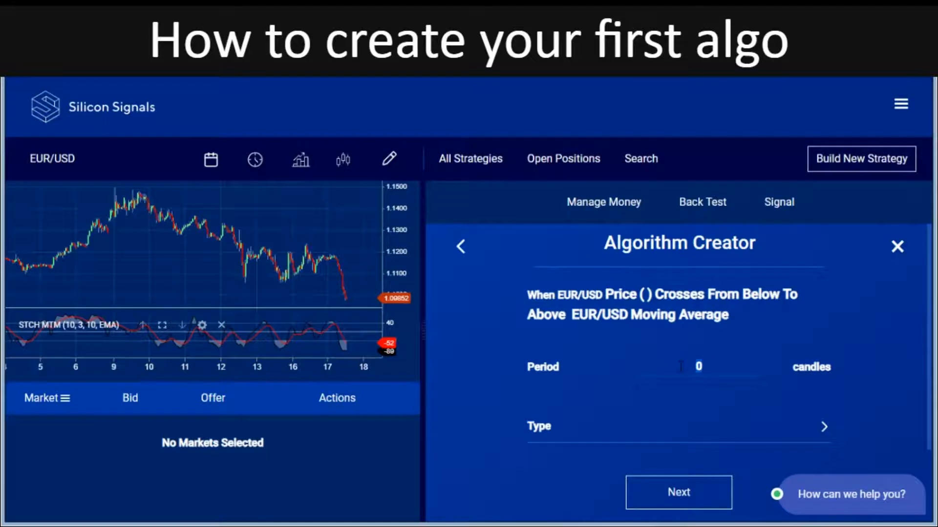
pyautogui.write('30')
pyautogui.click(679, 431)
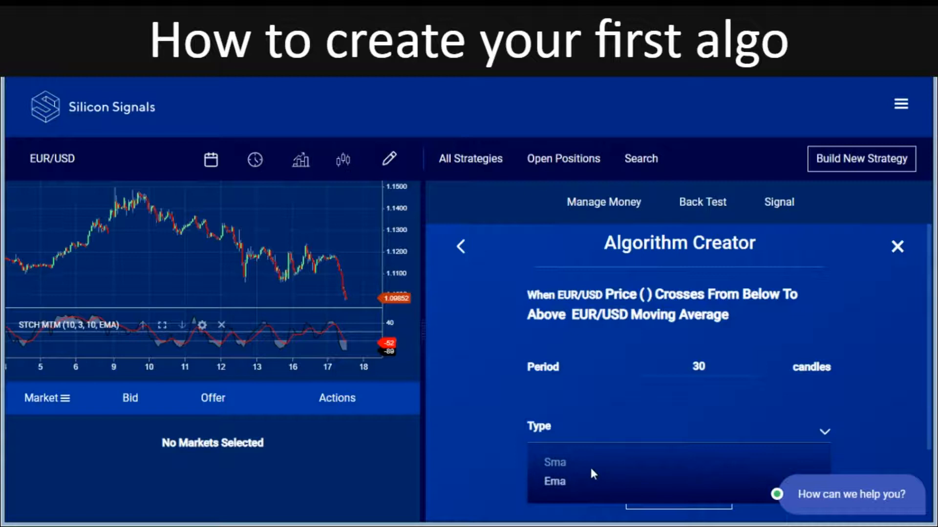
pyautogui.click(567, 483)
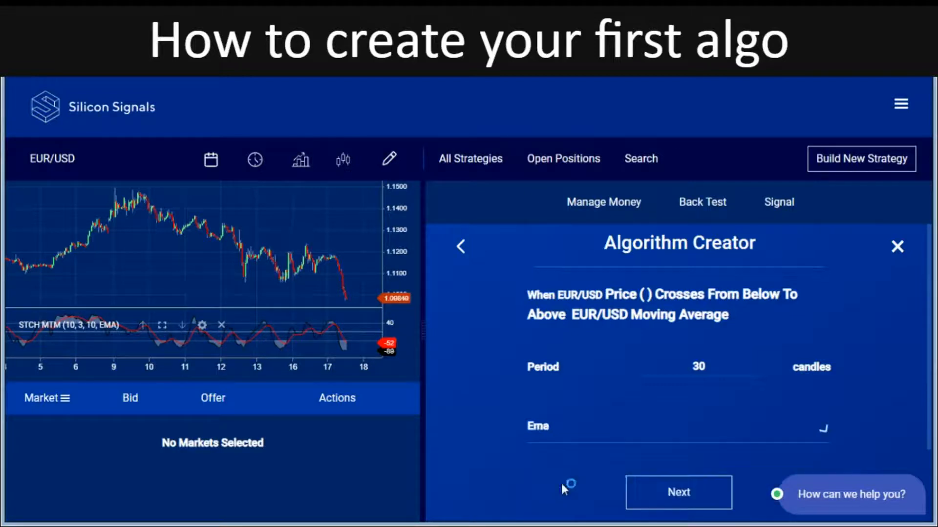
# Accept the 30-candle Ema condition, give it a buy action on EUR/USD, and save the algorithm
pyautogui.click(678, 490)
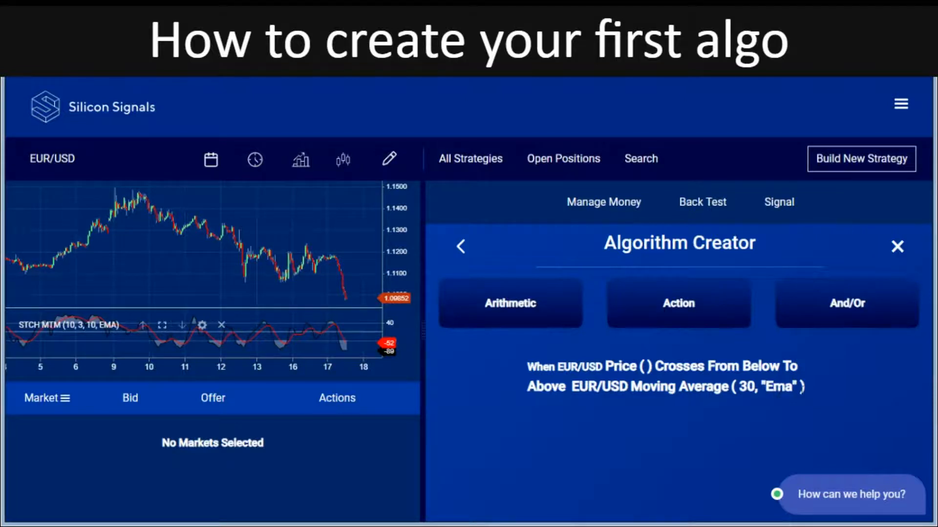
pyautogui.click(699, 314)
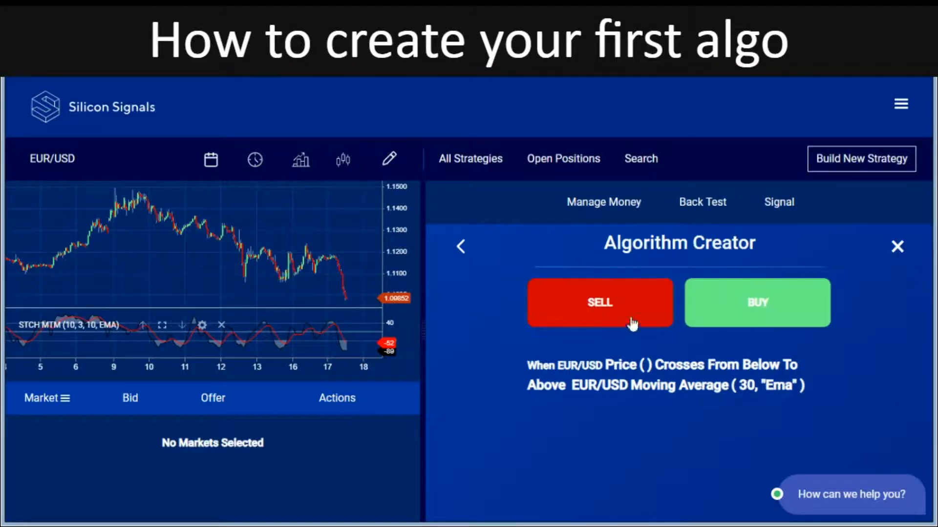
pyautogui.click(744, 307)
pyautogui.click(651, 467)
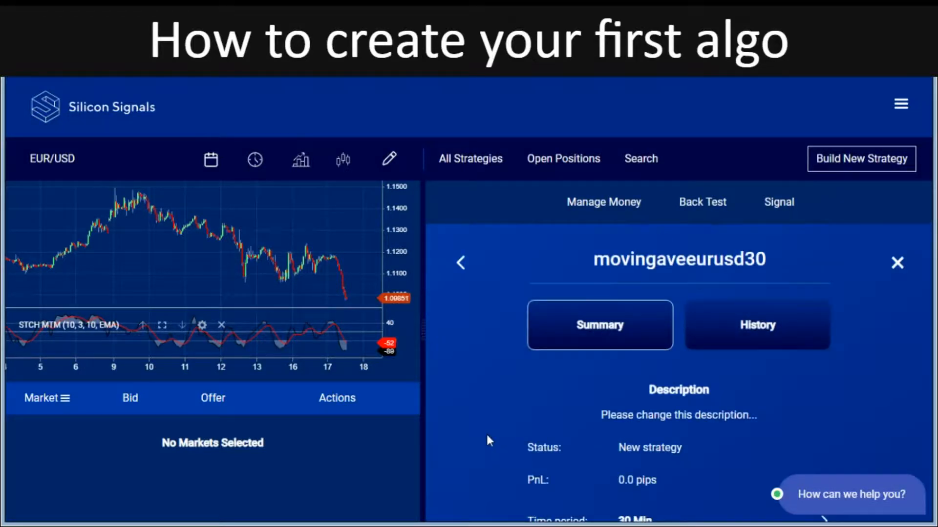
pyautogui.scroll(-4, 487, 436)
pyautogui.scroll(4, 487, 435)
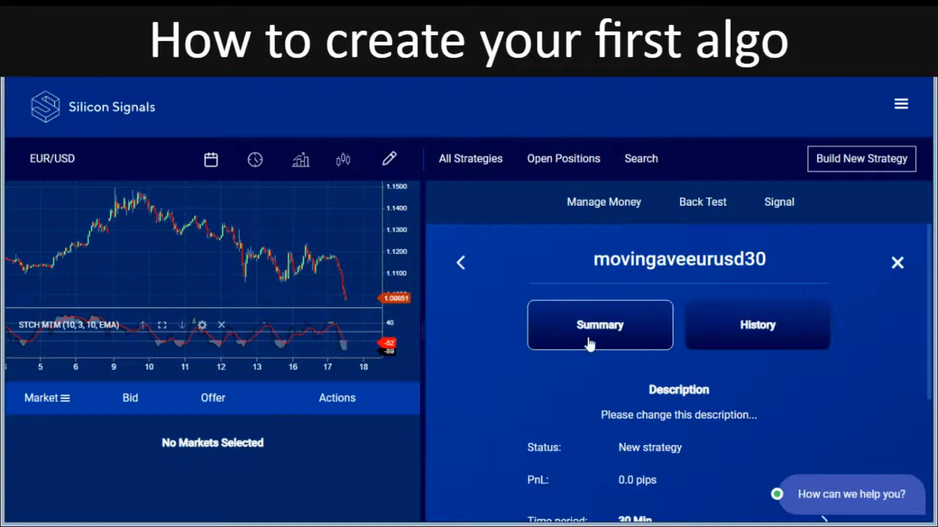
# Open the back test setup for the movingaveeurusd30 strategy and look through its mode and period options
pyautogui.click(706, 207)
pyautogui.scroll(-3, 486, 377)
pyautogui.scroll(-2, 485, 368)
pyautogui.scroll(4, 565, 289)
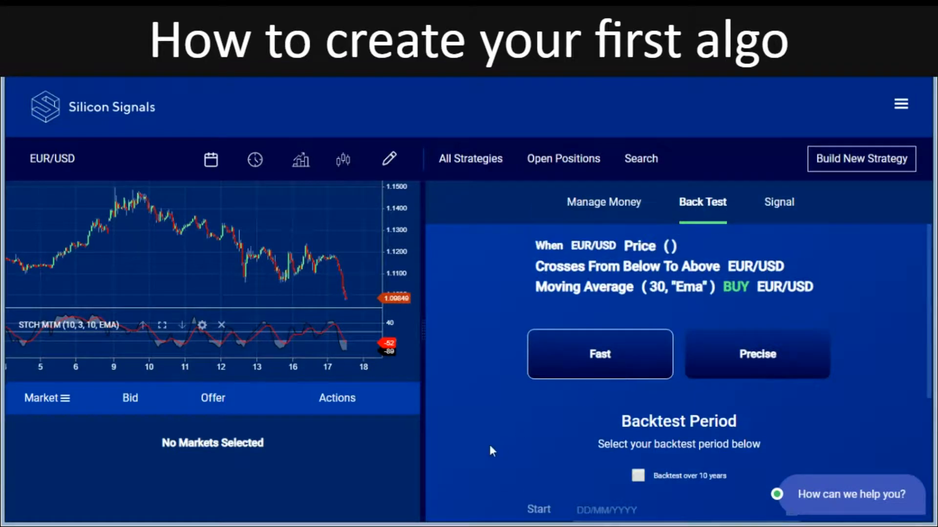
pyautogui.scroll(-5, 490, 447)
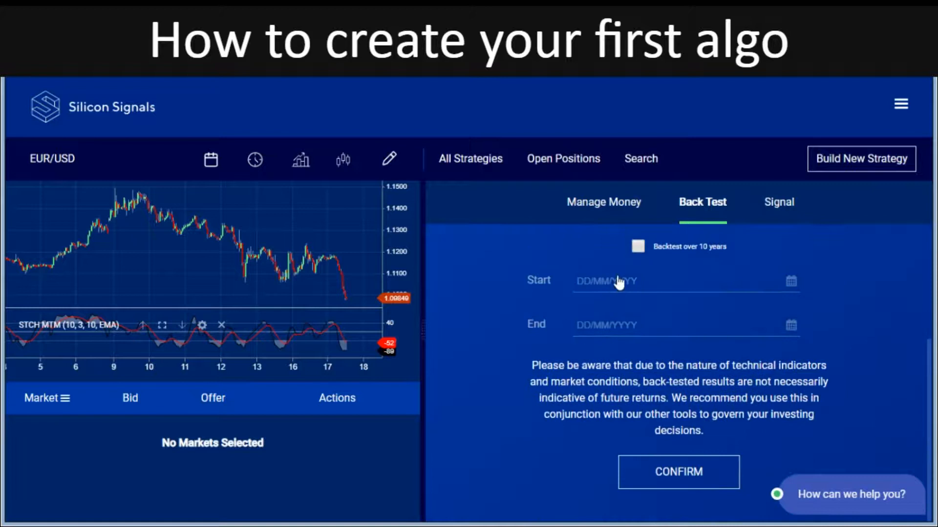
# Set the backtest period from 01/10/2019 to today and run the fast backtest
pyautogui.click(618, 283)
pyautogui.click(582, 318)
pyautogui.click(582, 317)
pyautogui.click(582, 318)
pyautogui.click(582, 317)
pyautogui.click(582, 318)
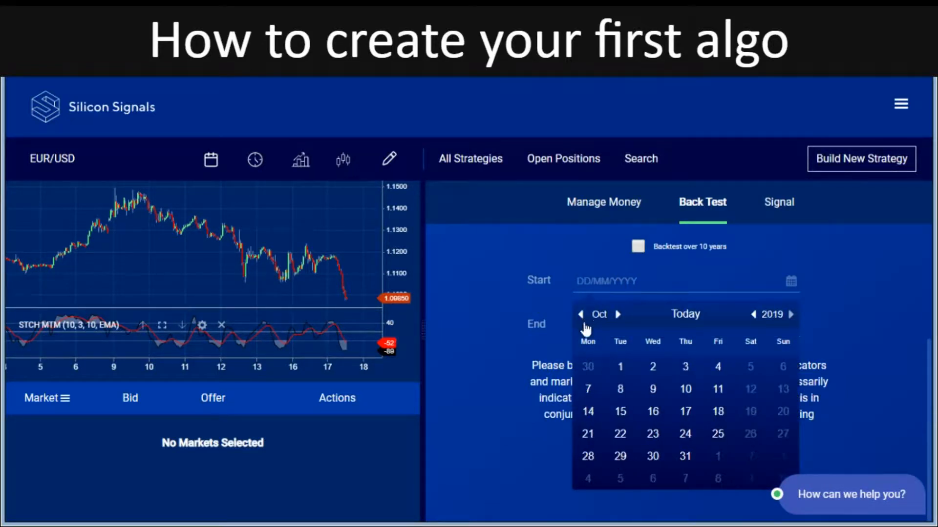
pyautogui.click(620, 374)
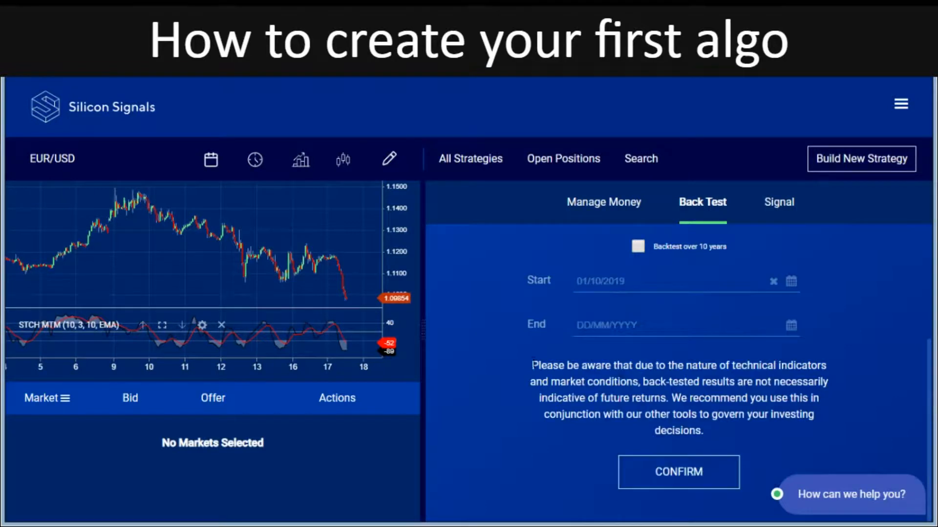
pyautogui.click(641, 329)
pyautogui.click(685, 358)
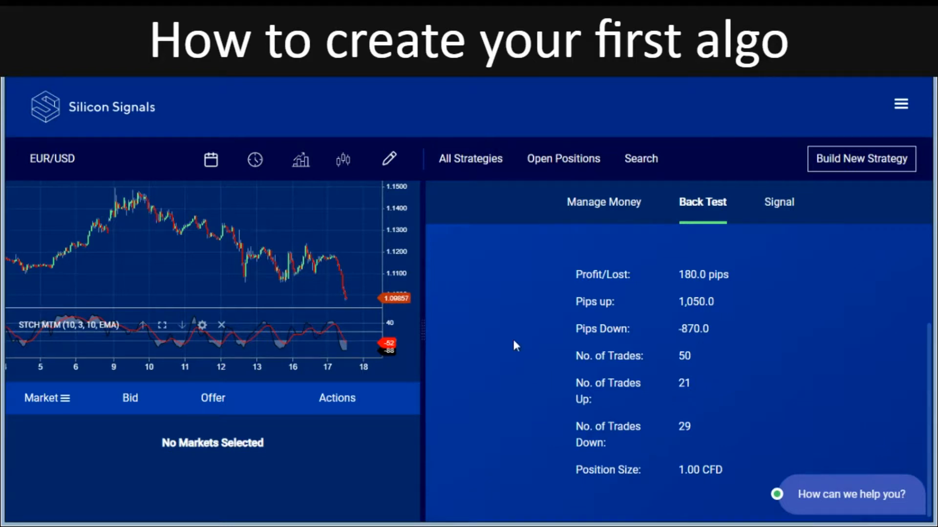
# Open the equity view of the backtest results and examine the equity curve over the whole period
pyautogui.scroll(5, 512, 338)
pyautogui.click(688, 423)
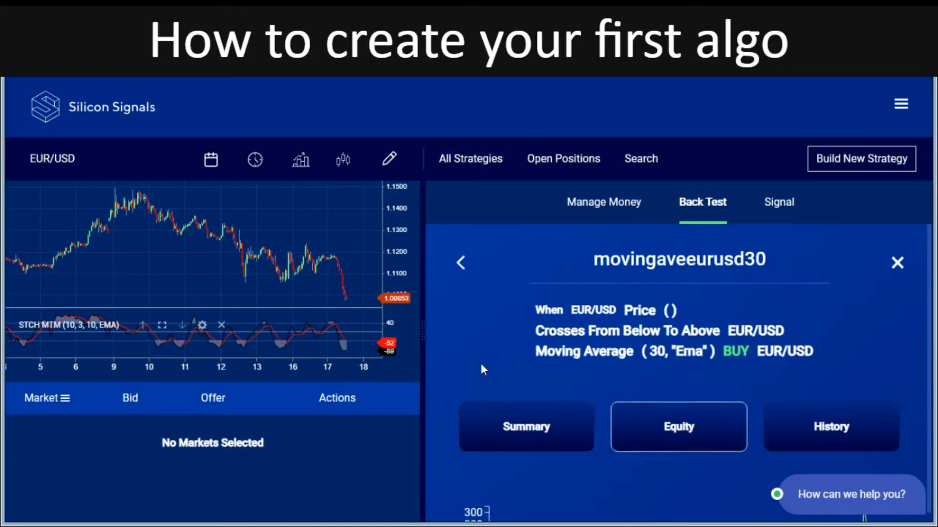
pyautogui.scroll(-6, 497, 369)
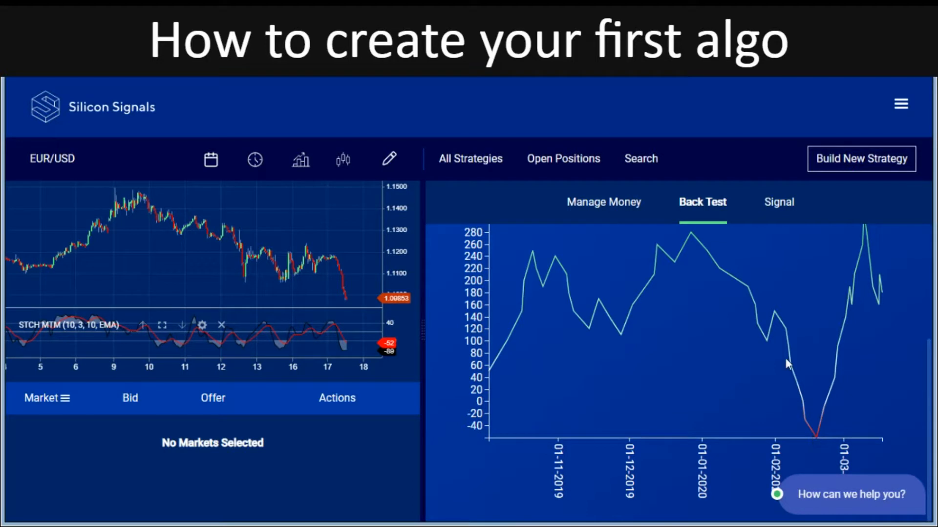
pyautogui.scroll(3, 786, 362)
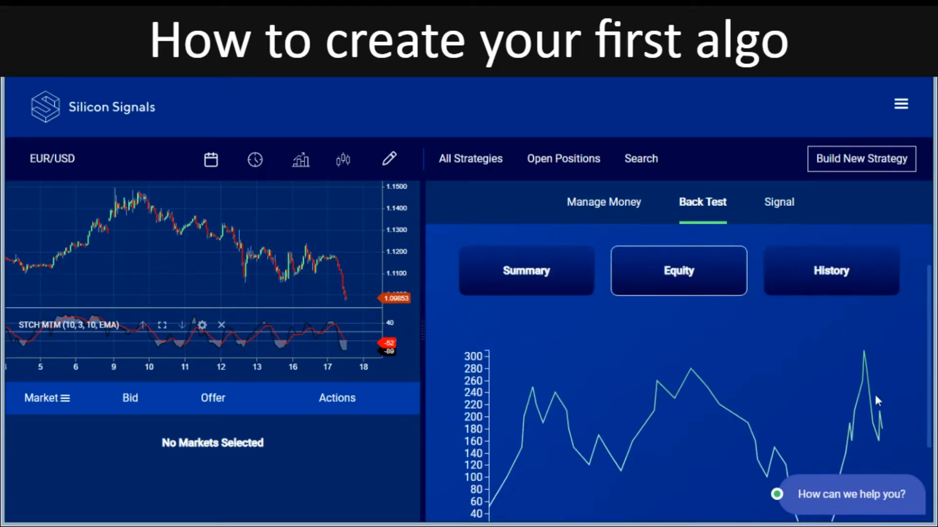
pyautogui.scroll(-1, 879, 427)
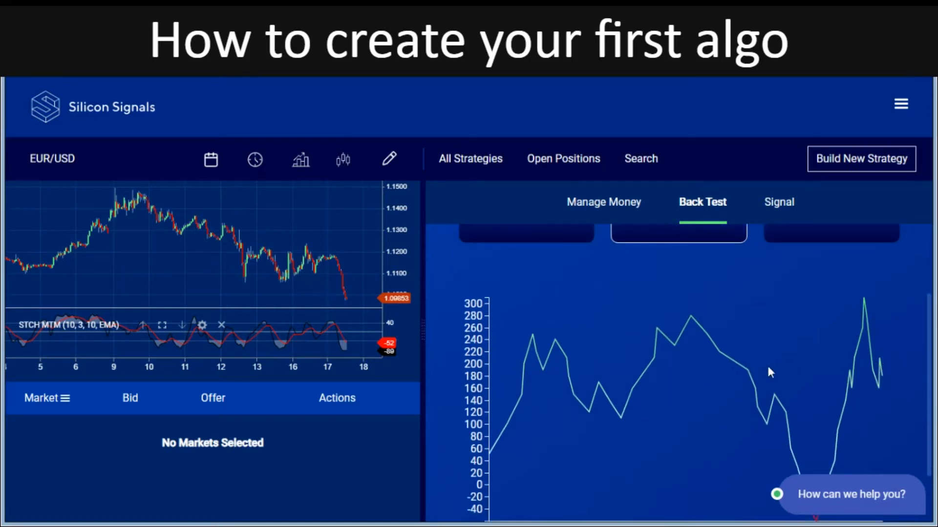
pyautogui.scroll(-1, 770, 371)
pyautogui.scroll(5, 591, 342)
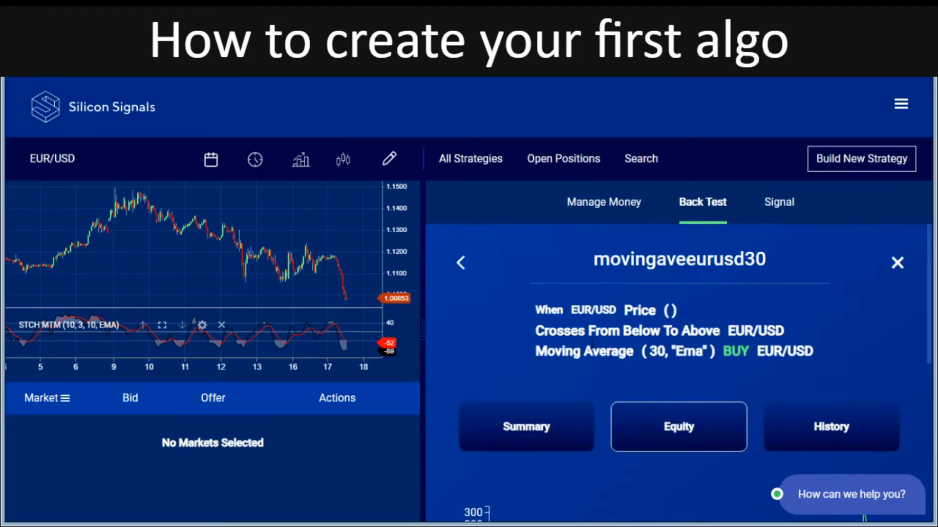
# Review the strategy's risk settings from trade amount to strategy take profit, and return to the back test setup
pyautogui.click(603, 208)
pyautogui.scroll(-8, 491, 352)
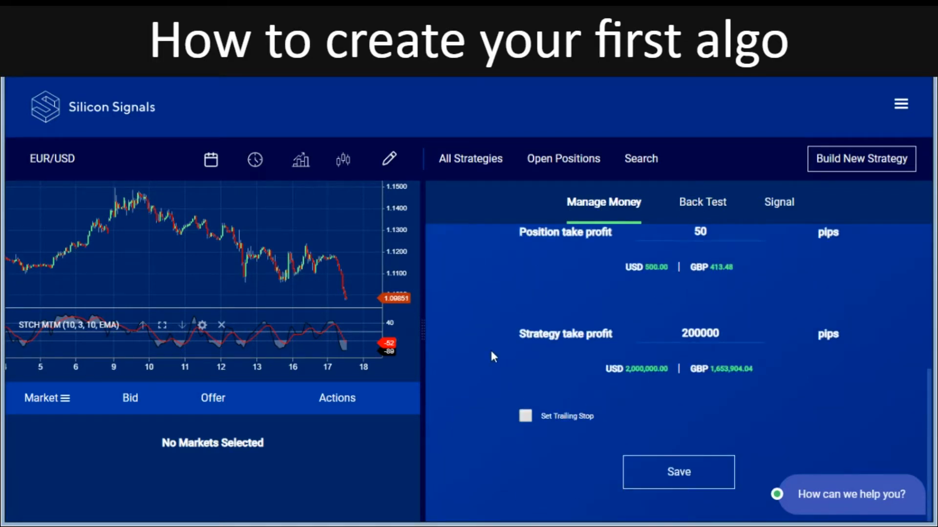
pyautogui.scroll(8, 492, 353)
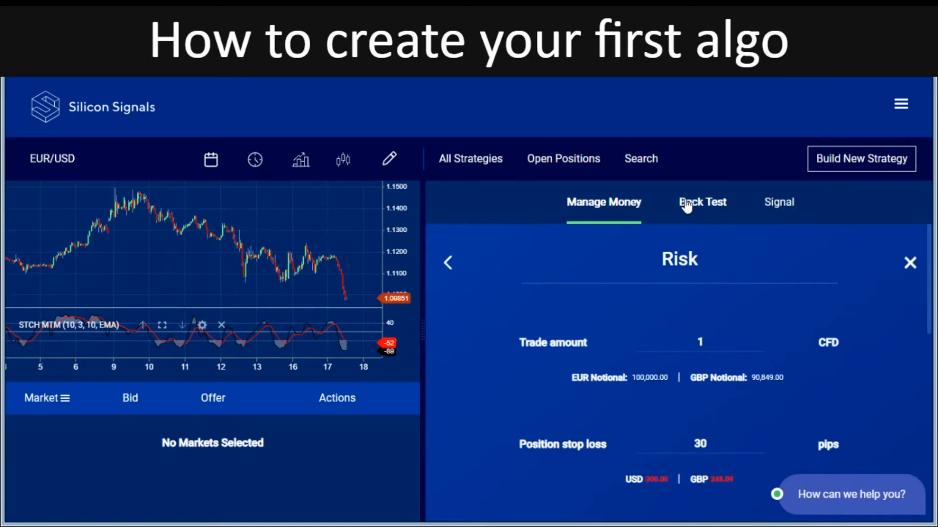
pyautogui.click(703, 208)
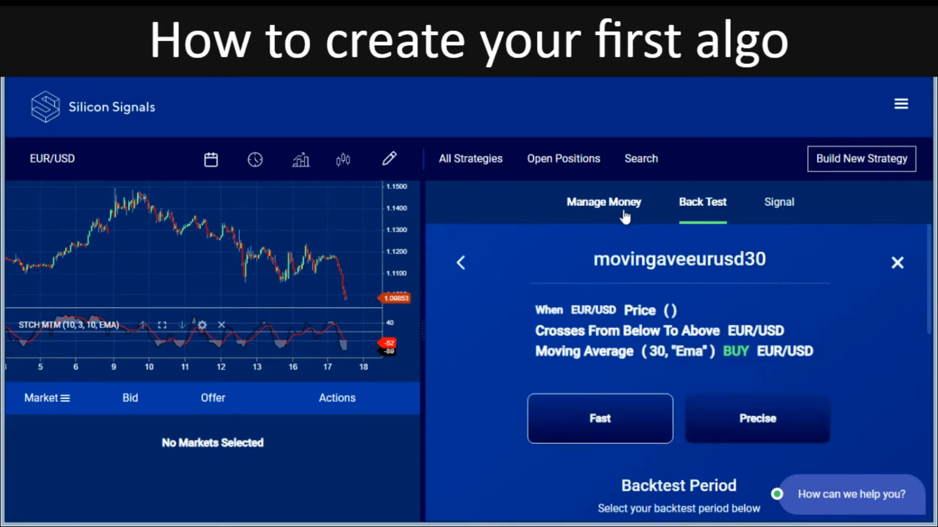